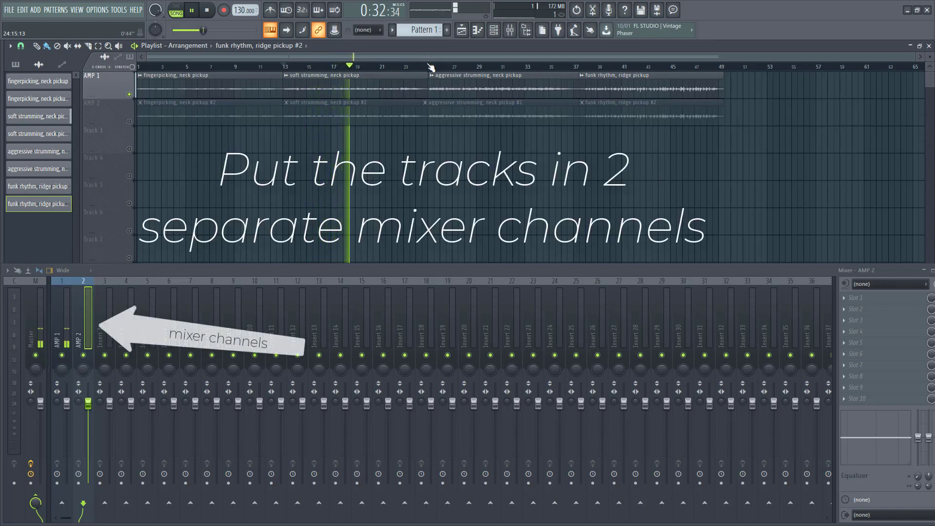
Step: Load Gem TAPEDESK in the first effect slot of mixer channel AMP 1 with the preset 07. EL Guitar >To> Reel
{"action": "left_click", "coordinate": [431, 67]}
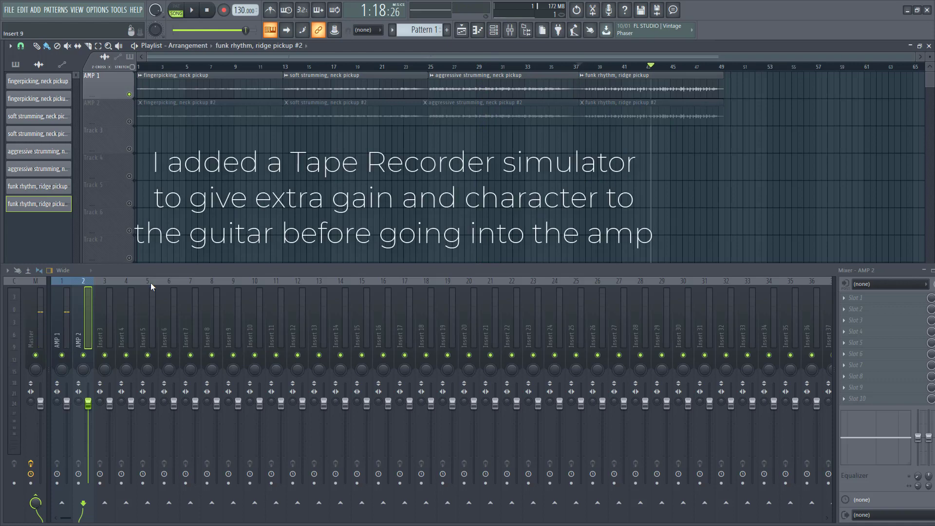
{"action": "left_click", "coordinate": [71, 407]}
{"action": "left_click", "coordinate": [855, 302]}
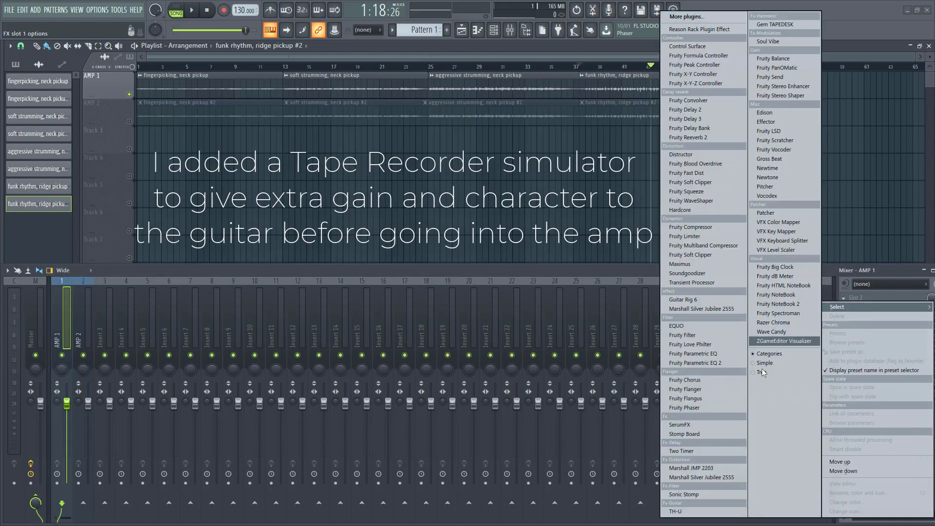
{"action": "left_click", "coordinate": [784, 25]}
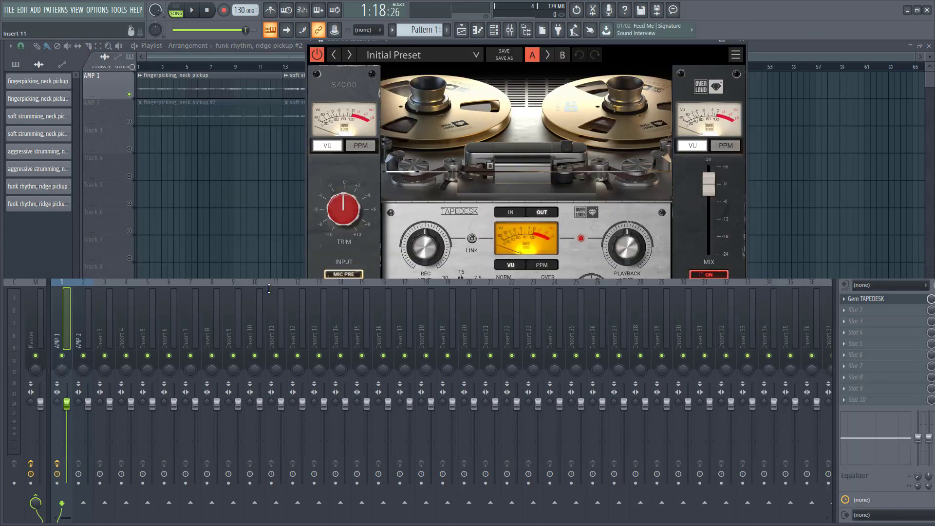
{"action": "left_click", "coordinate": [476, 55]}
{"action": "left_click", "coordinate": [384, 203]}
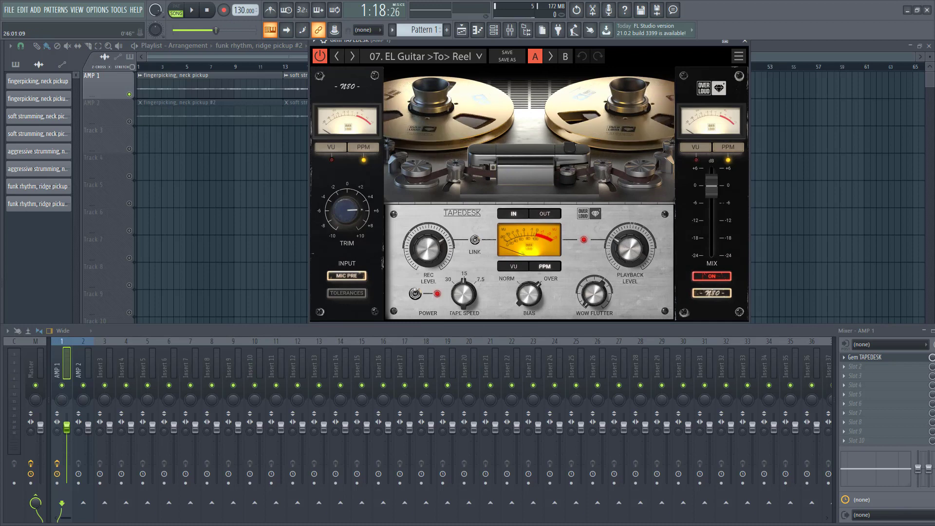
Step: While the song plays, set TAPEDESK's input trim to 0.86 and raise its output fader slightly
{"action": "left_click", "coordinate": [195, 11]}
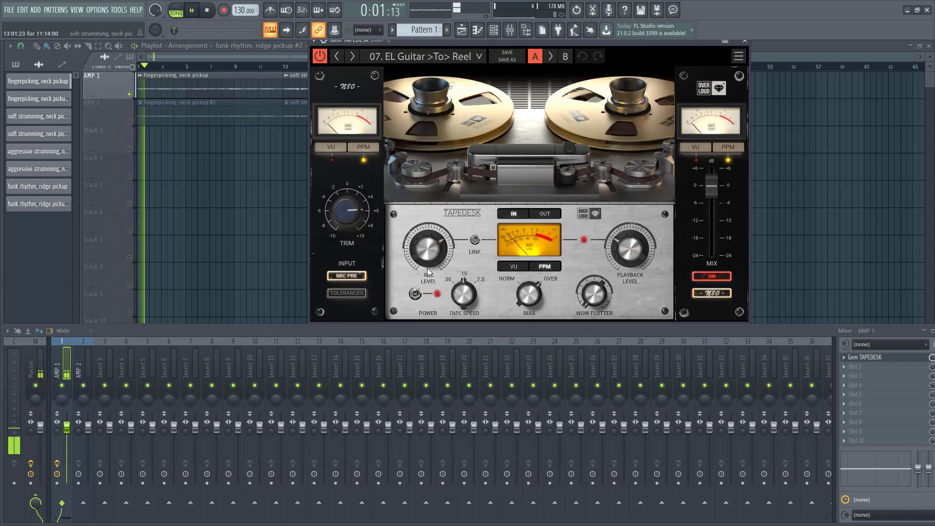
{"action": "left_click", "coordinate": [350, 219]}
{"action": "scroll", "coordinate": [351, 219], "scroll_direction": "down", "scroll_amount": 2}
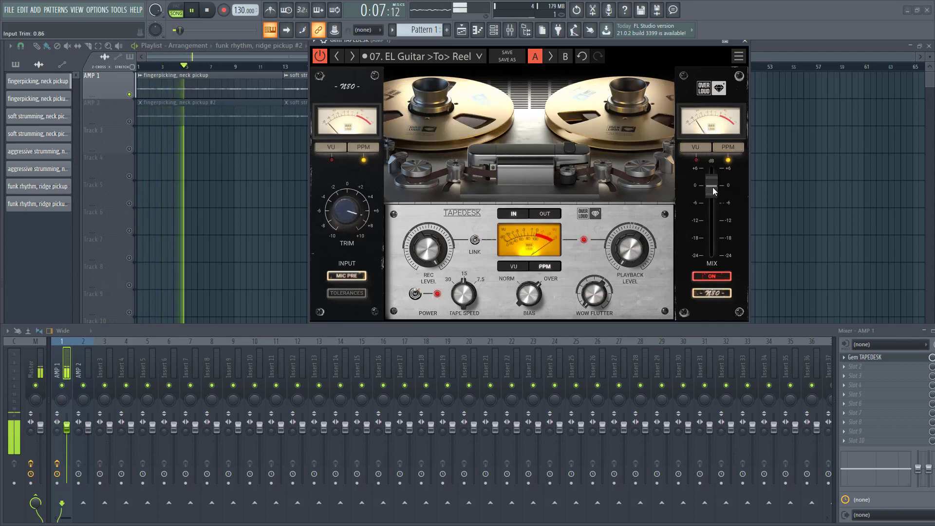
{"action": "scroll", "coordinate": [712, 182], "scroll_direction": "up", "scroll_amount": 1}
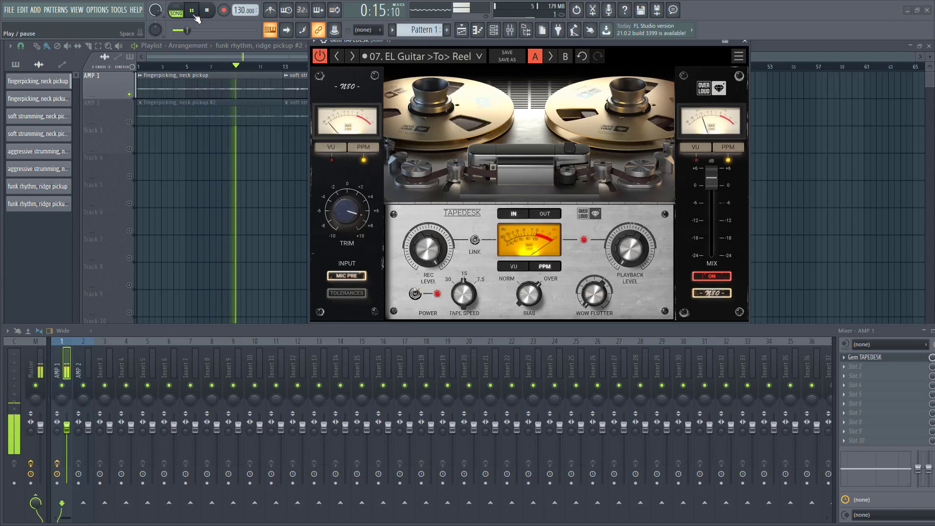
{"action": "key", "text": "space"}
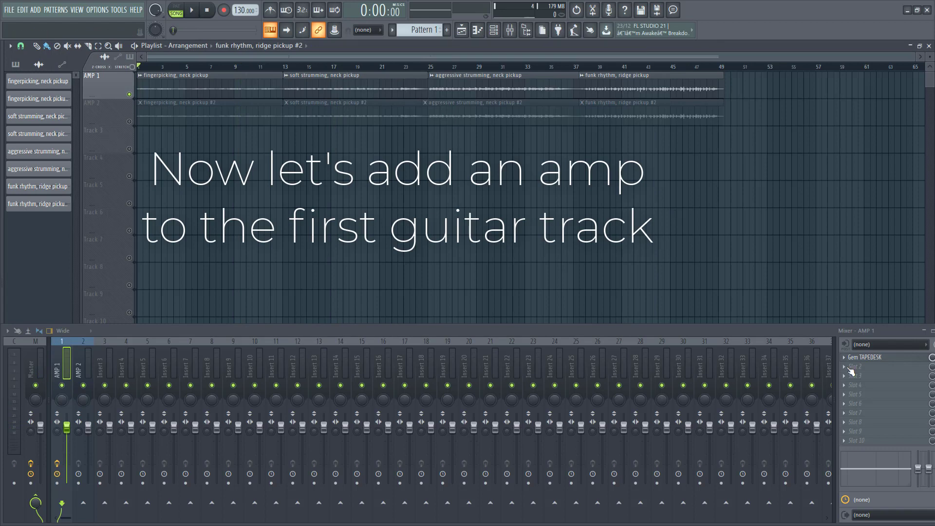
Step: Load the Marshall Silver Jubilee 2555 amp in AMP 1's second effect slot and start playback
{"action": "left_click", "coordinate": [851, 371]}
{"action": "left_click", "coordinate": [694, 477]}
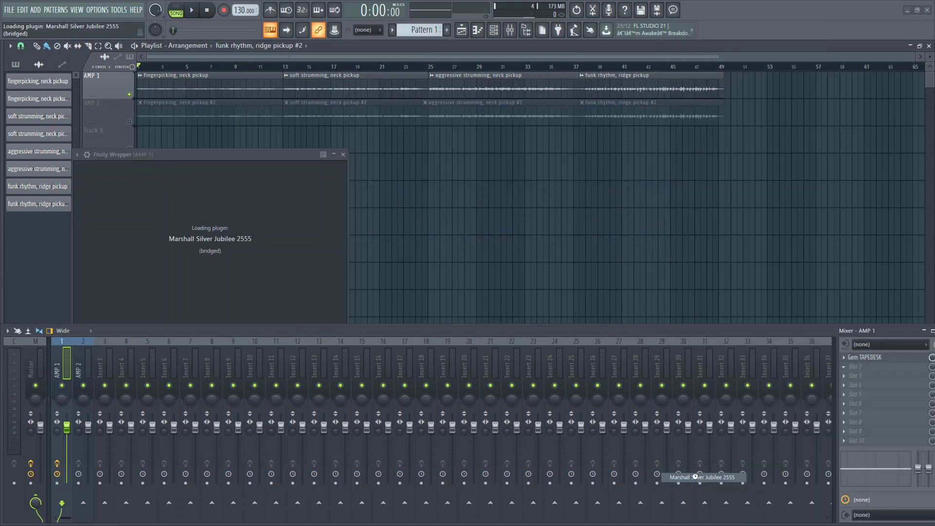
{"action": "key", "text": "space"}
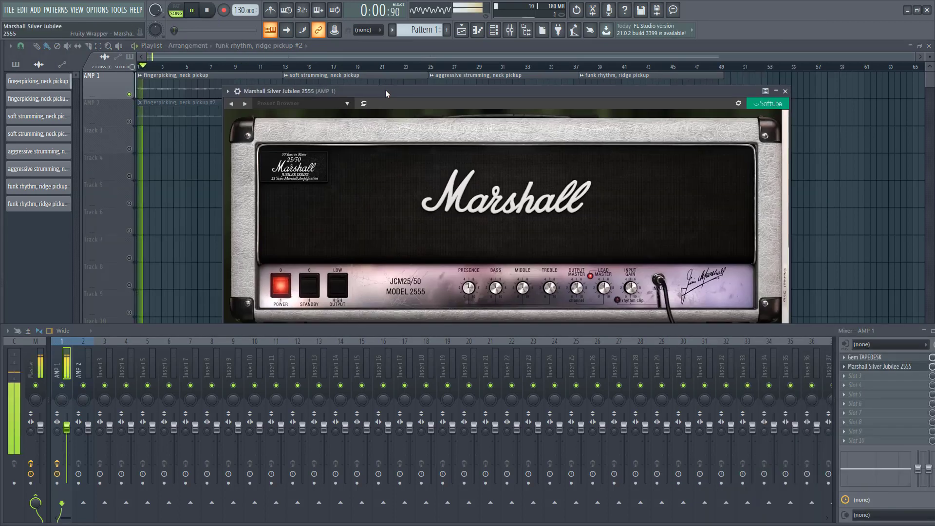
{"action": "left_click_drag", "start_coordinate": [385, 93], "coordinate": [367, 77]}
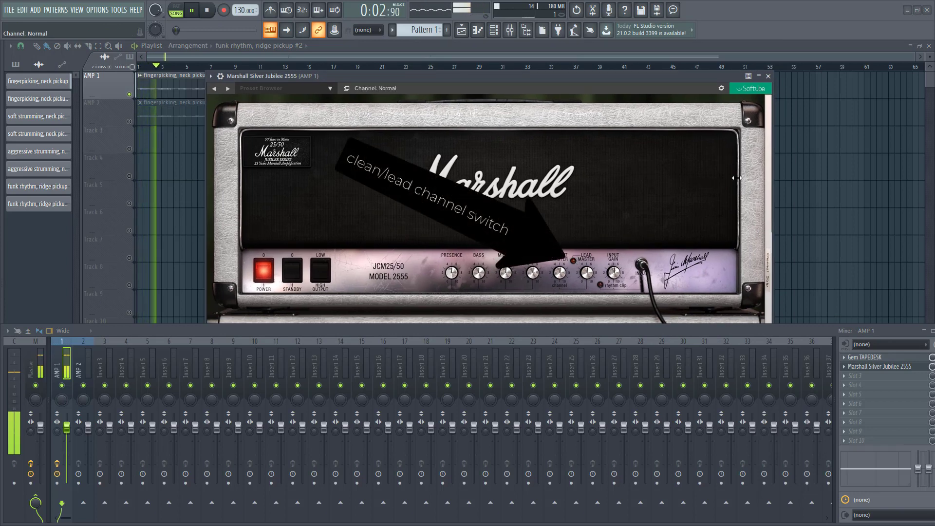
{"action": "left_click_drag", "start_coordinate": [737, 178], "coordinate": [612, 139]}
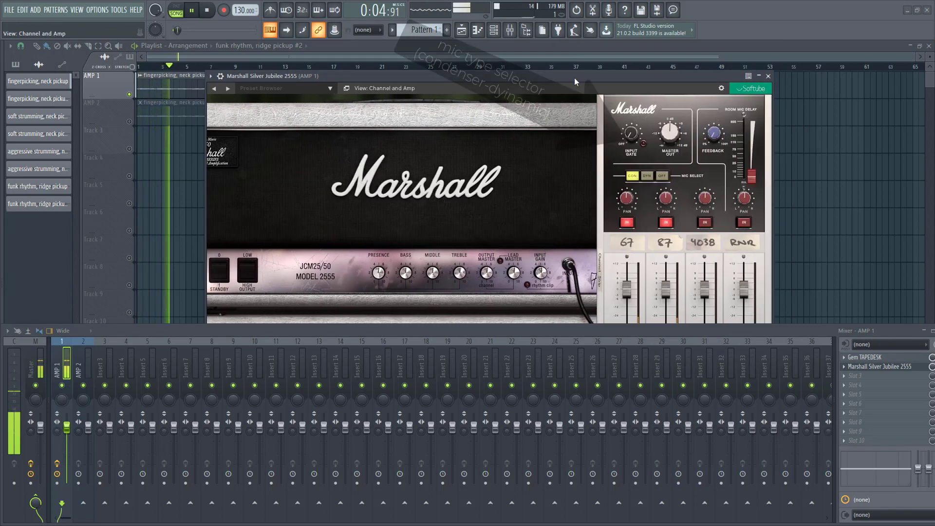
{"action": "left_click_drag", "start_coordinate": [574, 78], "coordinate": [568, 42]}
{"action": "left_click", "coordinate": [645, 153]}
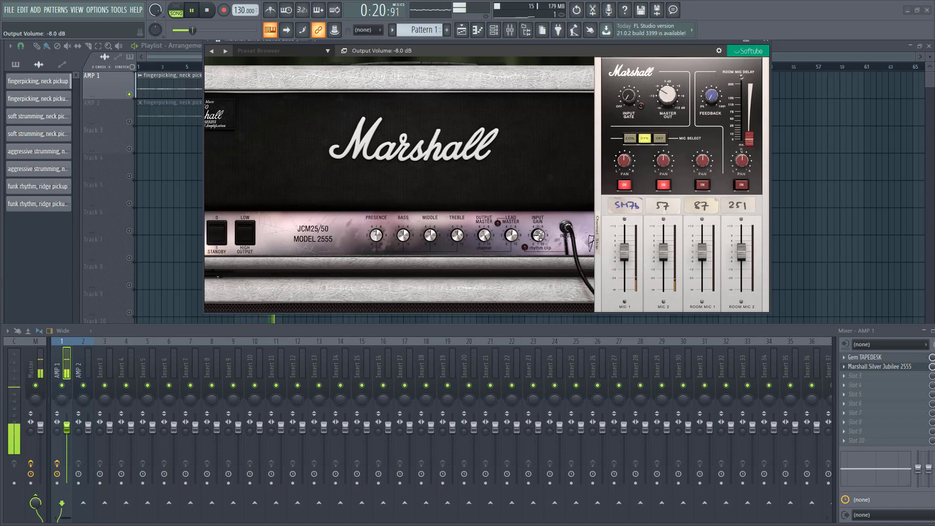
Step: Audition the two close mics separately by lowering each one to -Inf in turn, and set Mic 1's level to 2.4 dB
{"action": "left_click_drag", "start_coordinate": [624, 252], "coordinate": [624, 292]}
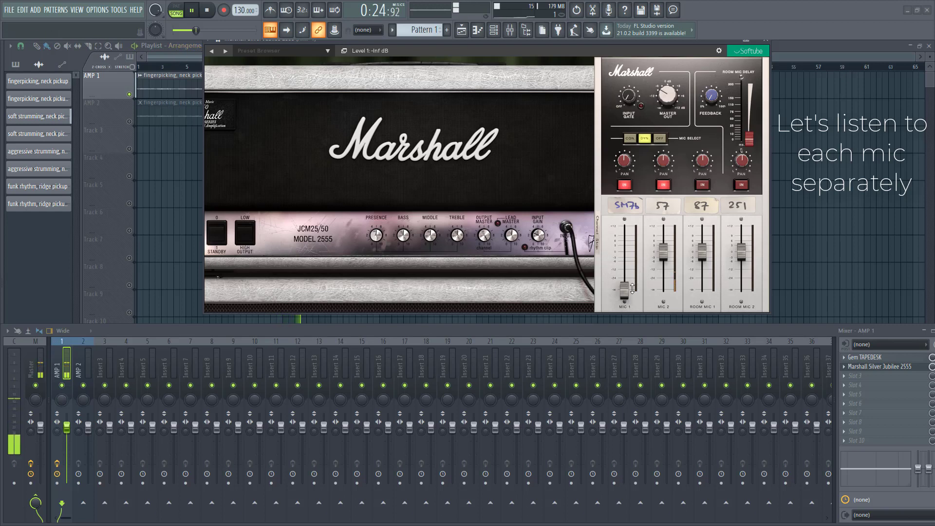
{"action": "left_click_drag", "start_coordinate": [624, 291], "coordinate": [668, 320]}
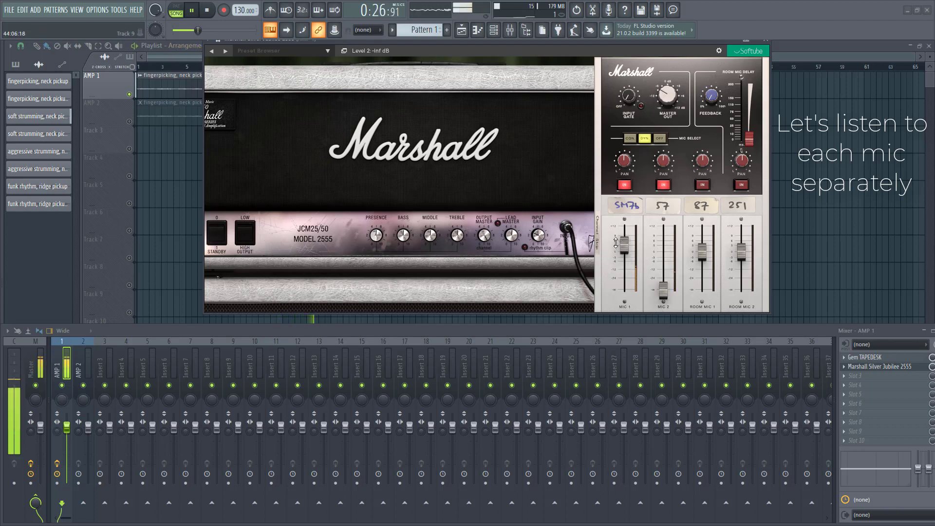
{"action": "scroll", "coordinate": [624, 246], "scroll_direction": "up", "scroll_amount": 3}
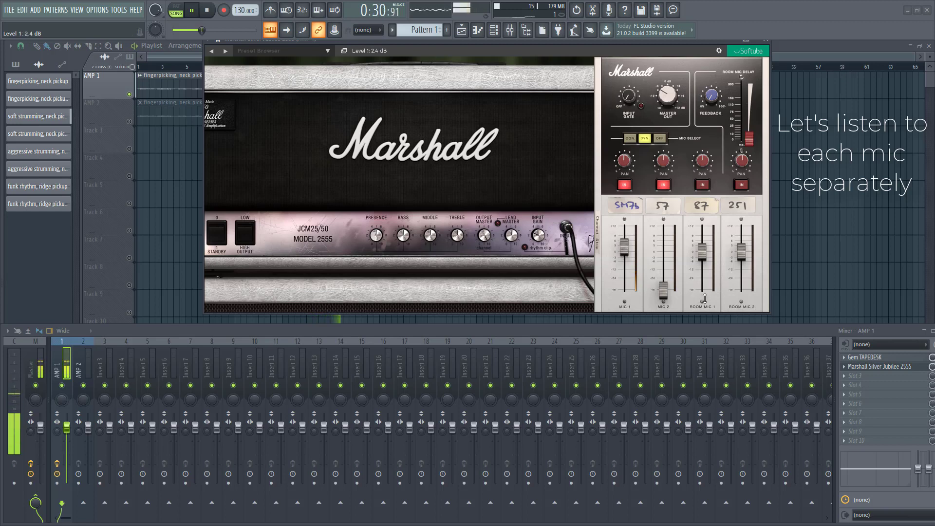
Step: Pan Mic 1 to -44 % and Mic 2 the opposite way, and bring Mic 2 back in at -7.8 dB
{"action": "left_click_drag", "start_coordinate": [665, 290], "coordinate": [665, 256]}
{"action": "left_click_drag", "start_coordinate": [663, 161], "coordinate": [666, 151]}
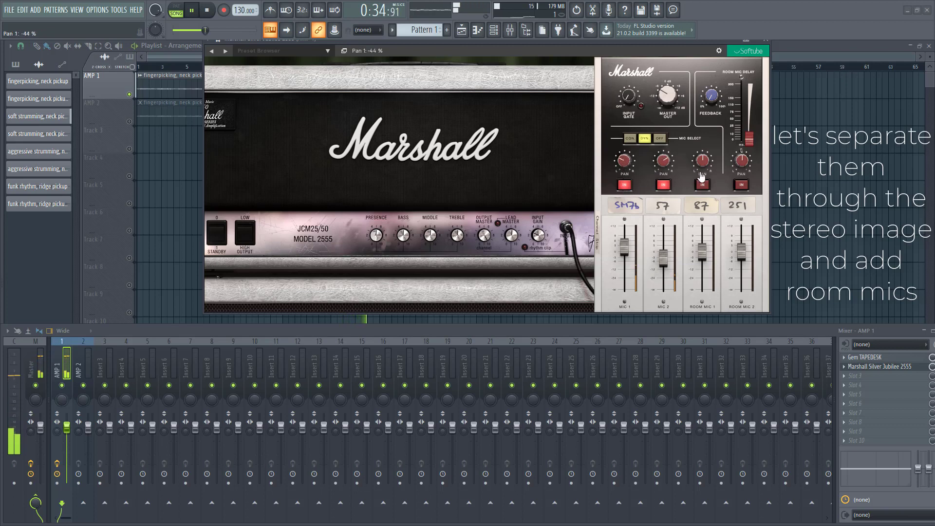
{"action": "left_click_drag", "start_coordinate": [668, 261], "coordinate": [666, 267]}
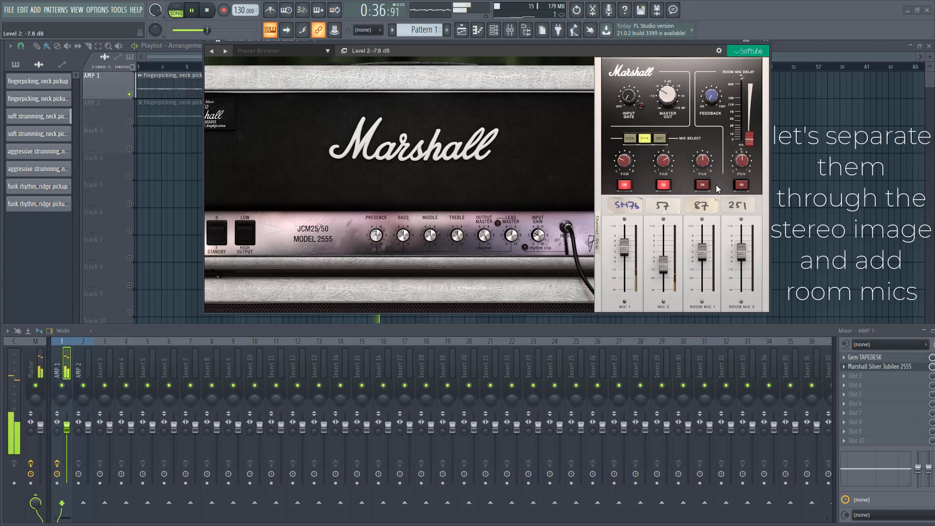
Step: Enable both room mics and set Room Mic 1 to -12.8 dB and Room Mic 2 to -17.9 dB
{"action": "left_click_drag", "start_coordinate": [706, 242], "coordinate": [701, 276]}
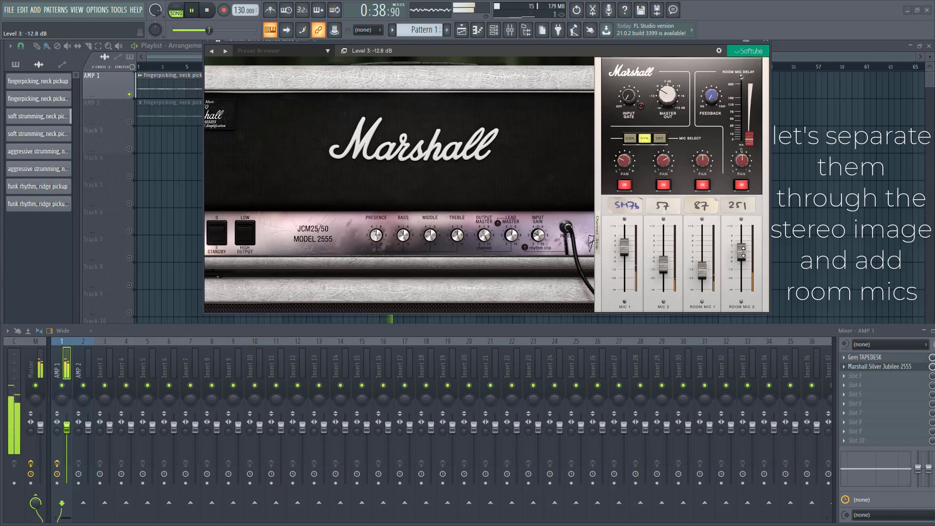
{"action": "left_click_drag", "start_coordinate": [744, 251], "coordinate": [741, 274]}
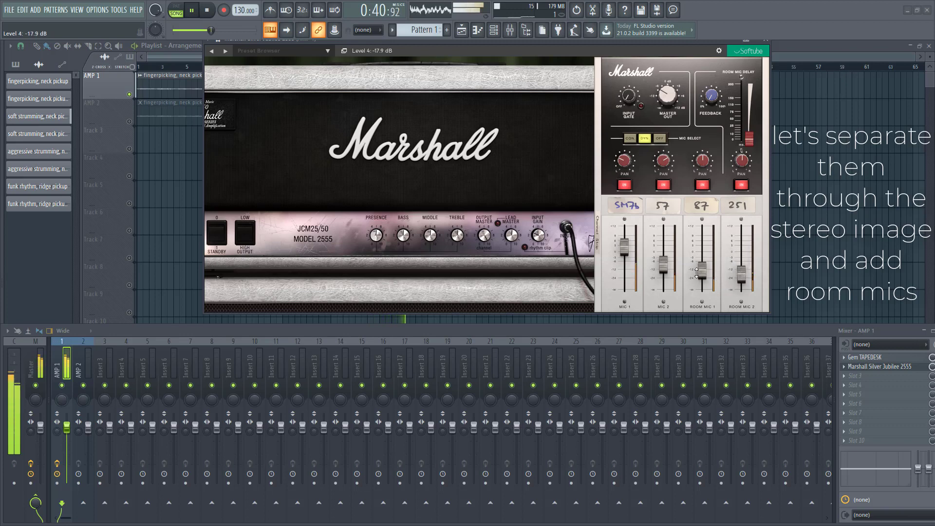
{"action": "scroll", "coordinate": [663, 265], "scroll_direction": "up", "scroll_amount": 2}
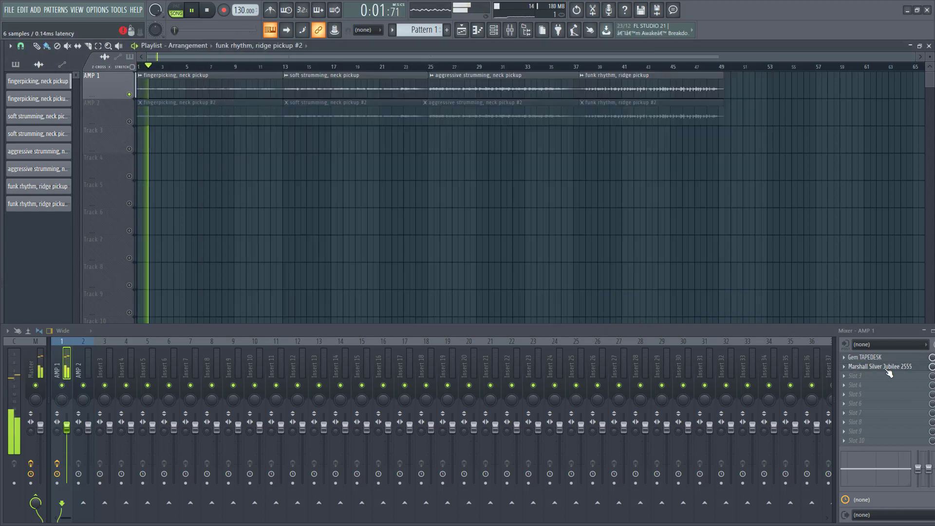
{"action": "left_click", "coordinate": [879, 366]}
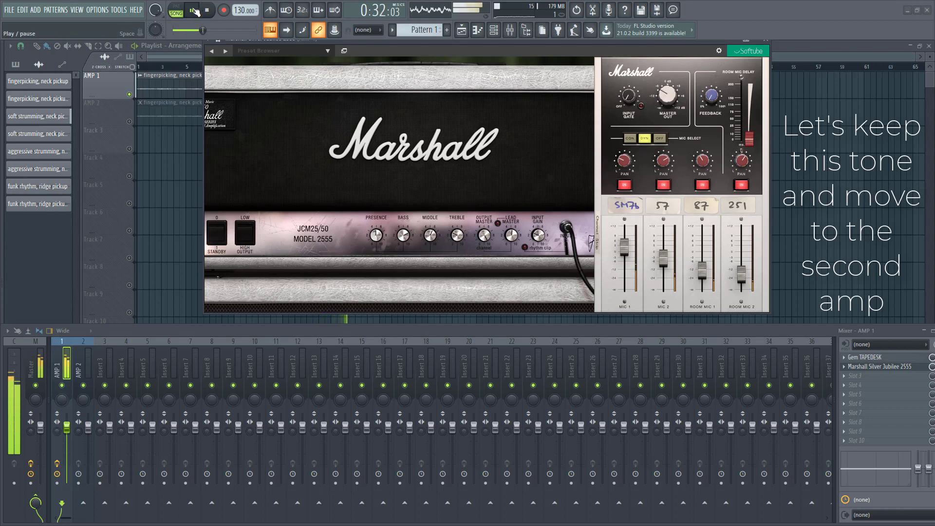
Step: Close the first amp, solo the AMP 2 playlist track and play it from the start
{"action": "key", "text": "space"}
{"action": "key", "text": "Escape"}
{"action": "right_click", "coordinate": [129, 121]}
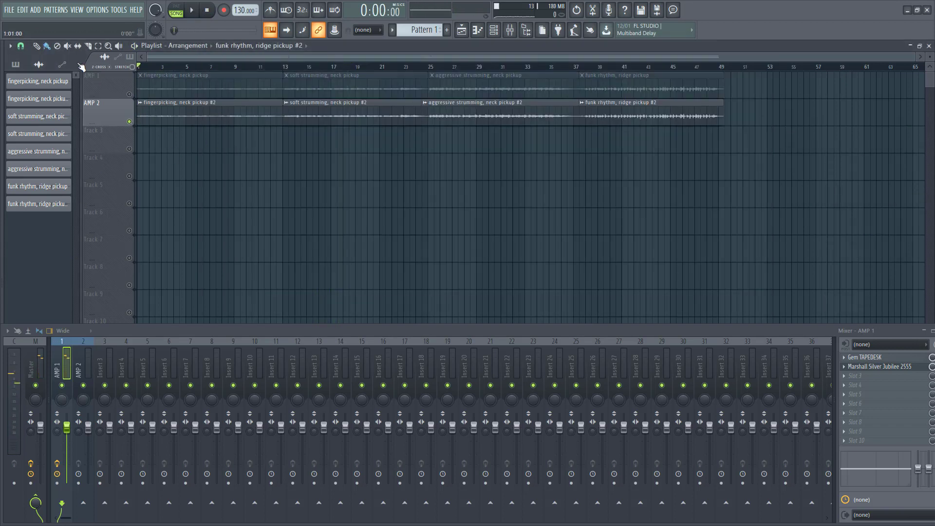
{"action": "left_click", "coordinate": [193, 17]}
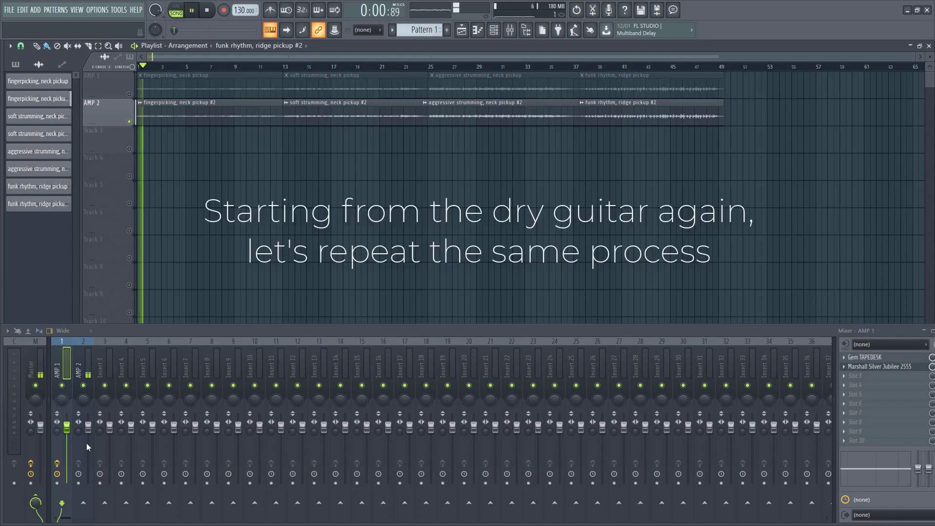
Step: Load Gem TAPEDESK in the first effect slot of mixer channel AMP 2 with the preset 07. EL Guitar >To> Reel
{"action": "left_click", "coordinate": [92, 428]}
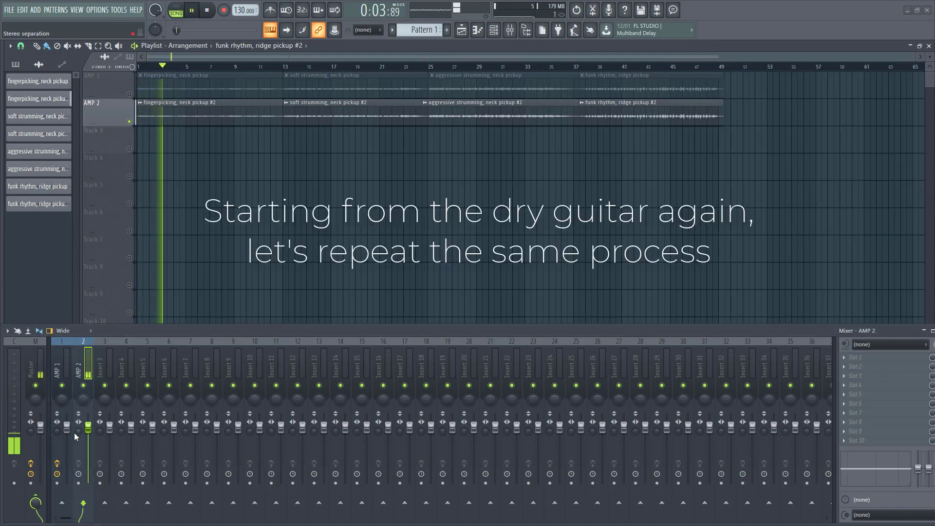
{"action": "left_click", "coordinate": [857, 357]}
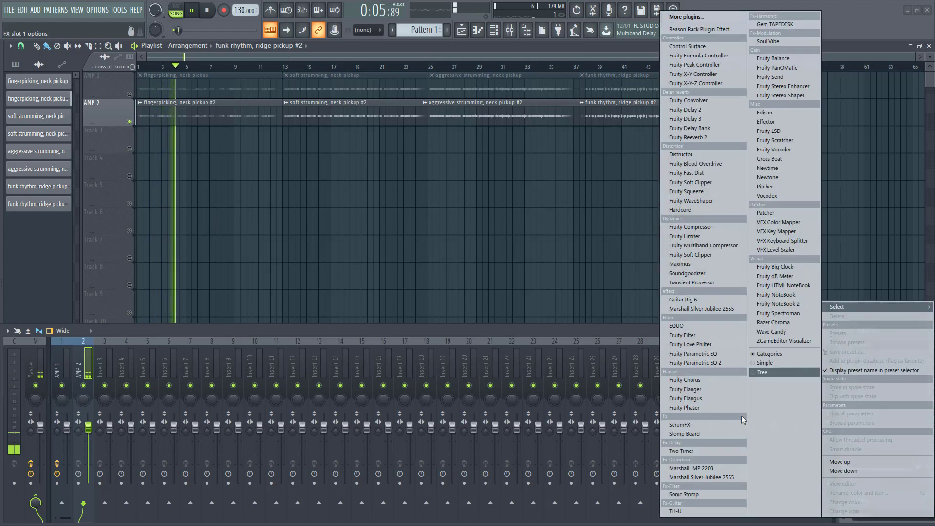
{"action": "left_click", "coordinate": [775, 24]}
{"action": "left_click_drag", "start_coordinate": [229, 166], "coordinate": [307, 91]}
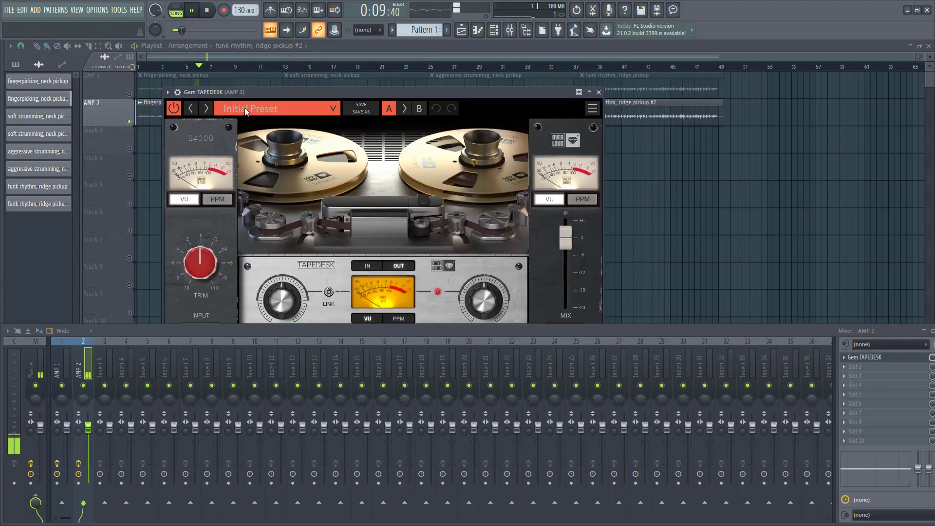
{"action": "left_click", "coordinate": [244, 107]}
{"action": "left_click", "coordinate": [261, 244]}
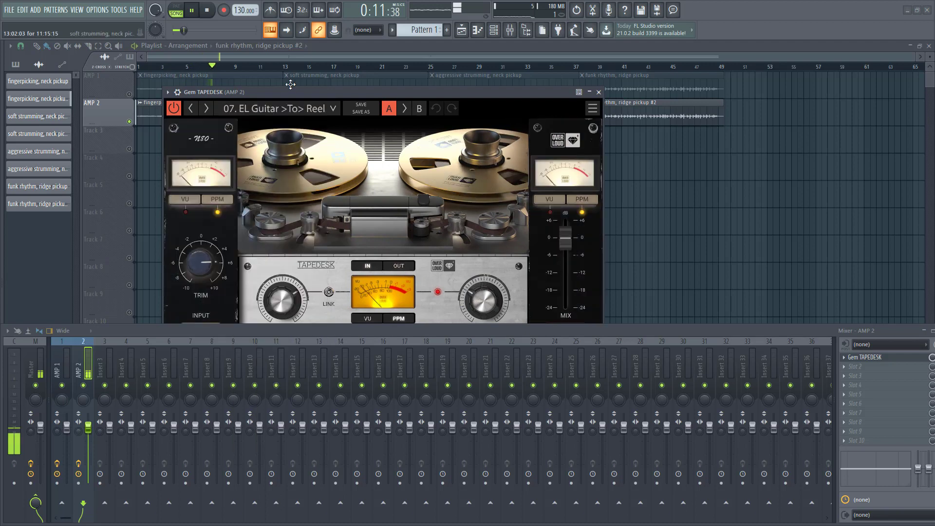
{"action": "left_click_drag", "start_coordinate": [292, 91], "coordinate": [351, 33]}
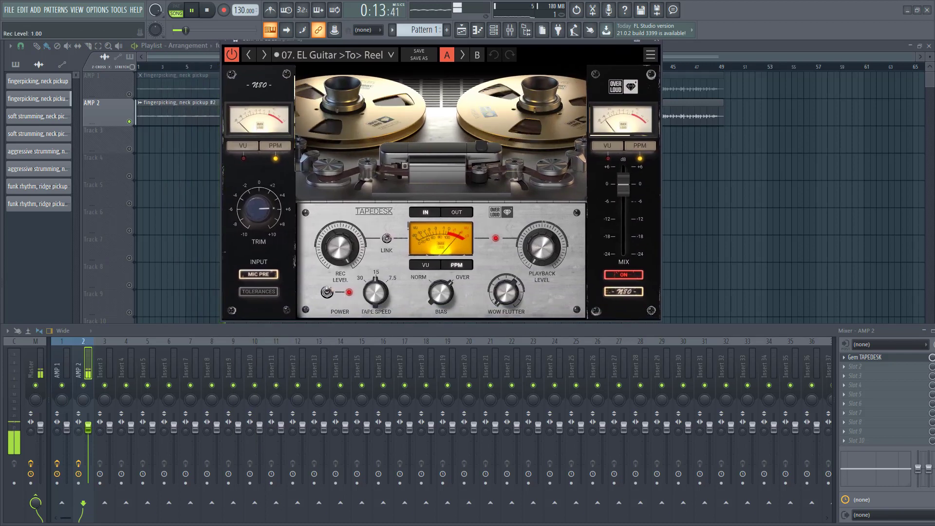
Step: Raise the input trim and output fader slightly on AMP 2's TAPEDESK, and close the plugin
{"action": "left_click_drag", "start_coordinate": [259, 208], "coordinate": [259, 200]}
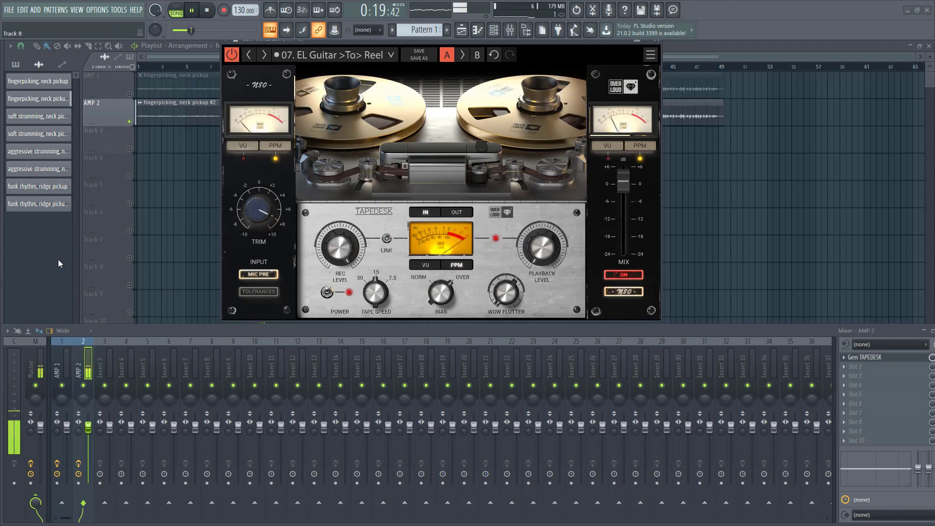
{"action": "left_click", "coordinate": [657, 39]}
Step: Load the Marshall JMP 2203 amp in AMP 2's second effect slot and show its channel strip
{"action": "left_click", "coordinate": [909, 428]}
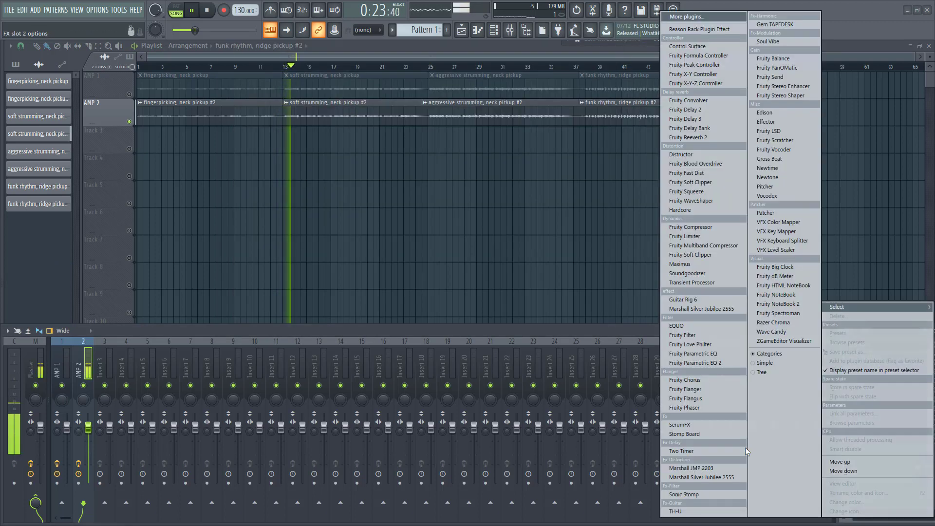
{"action": "left_click", "coordinate": [692, 468]}
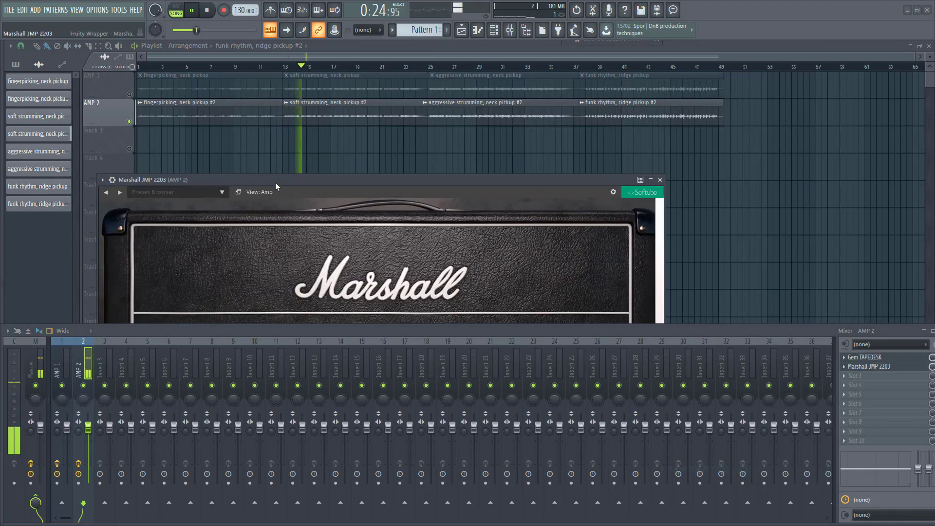
{"action": "left_click_drag", "start_coordinate": [279, 180], "coordinate": [325, 61]}
{"action": "left_click", "coordinate": [711, 152]}
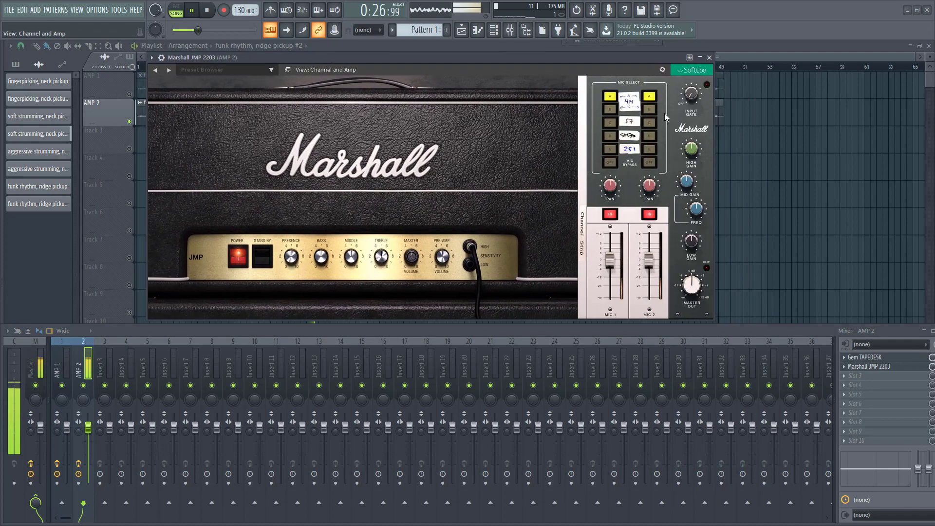
{"action": "left_click_drag", "start_coordinate": [551, 60], "coordinate": [554, 50]}
Step: Set AMP 2's JMP 2203 to the low-sensitivity input, 57 and SM7B mics with raised faders, and 0.7 dB output volume, and close it
{"action": "left_click", "coordinate": [475, 253]}
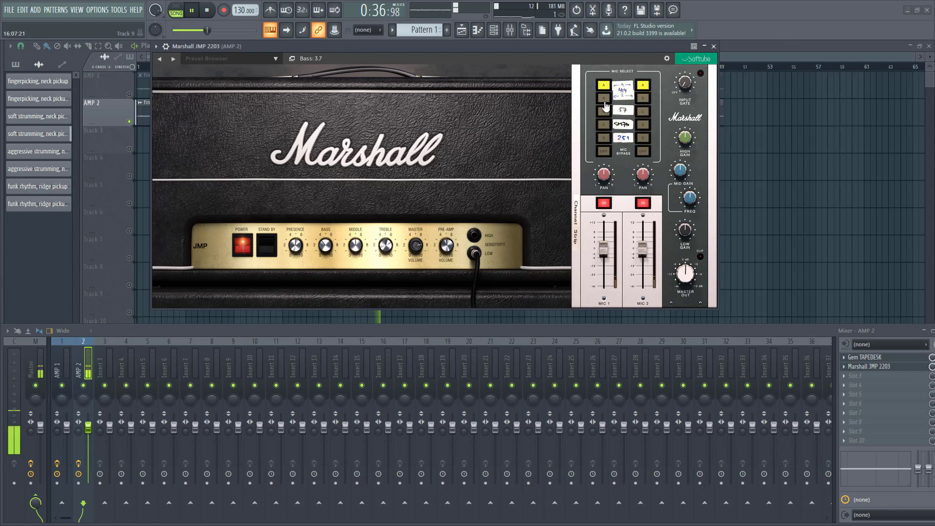
{"action": "left_click_drag", "start_coordinate": [633, 239], "coordinate": [648, 316]}
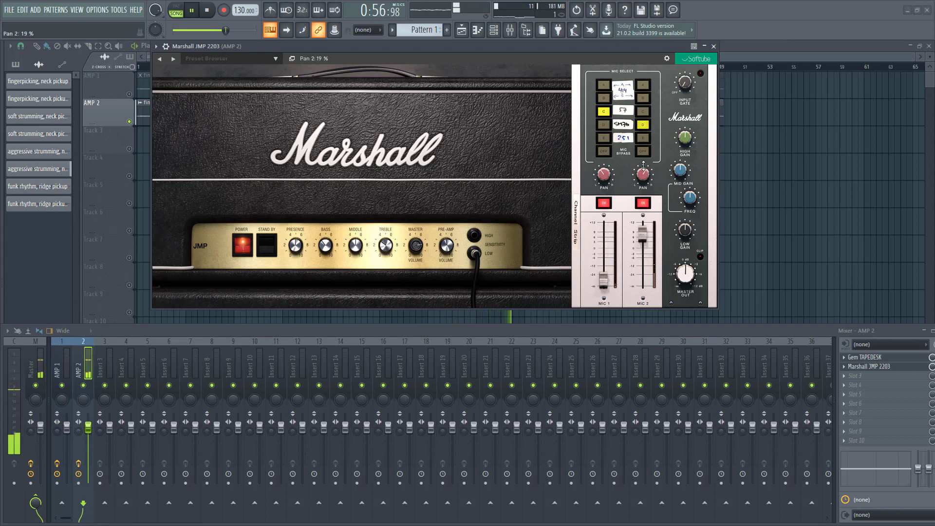
{"action": "left_click_drag", "start_coordinate": [602, 285], "coordinate": [612, 250]}
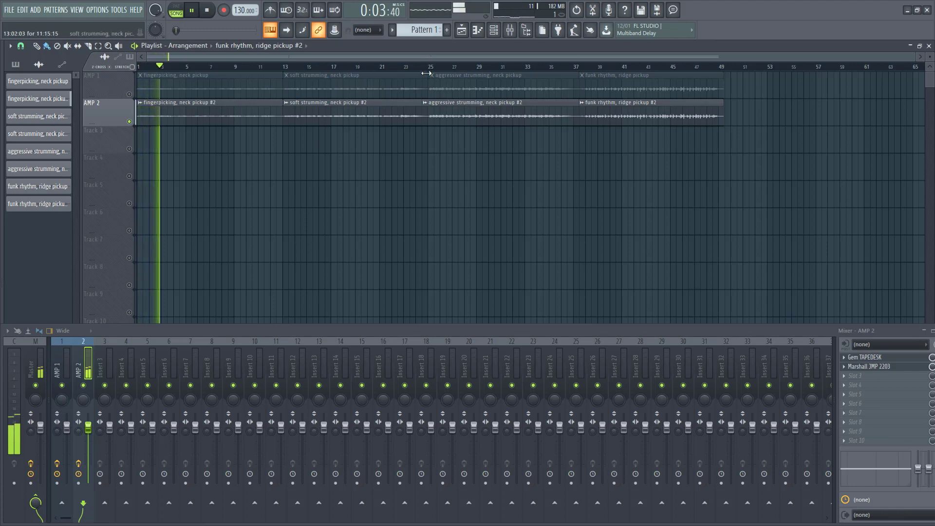
{"action": "left_click", "coordinate": [869, 367]}
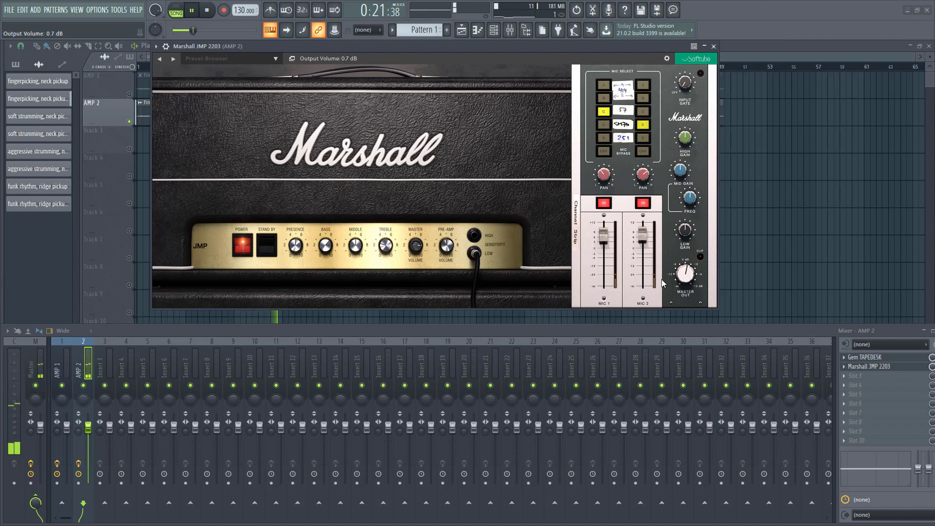
{"action": "key", "text": "Escape"}
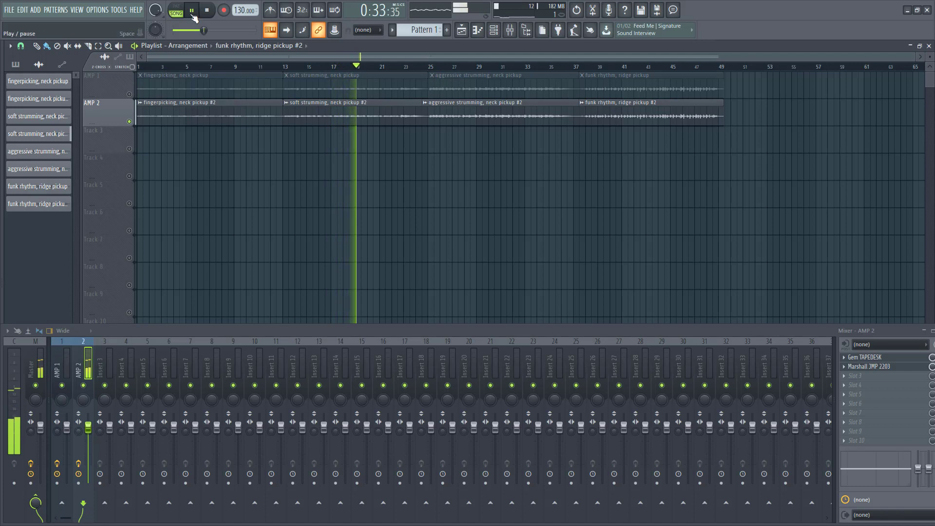
Step: Play the song from the start while alternately soloing the AMP 1 and AMP 2 playlist tracks to compare the two amps
{"action": "key", "text": "space"}
{"action": "left_click", "coordinate": [151, 66]}
{"action": "right_click", "coordinate": [129, 95]}
{"action": "key", "text": "space"}
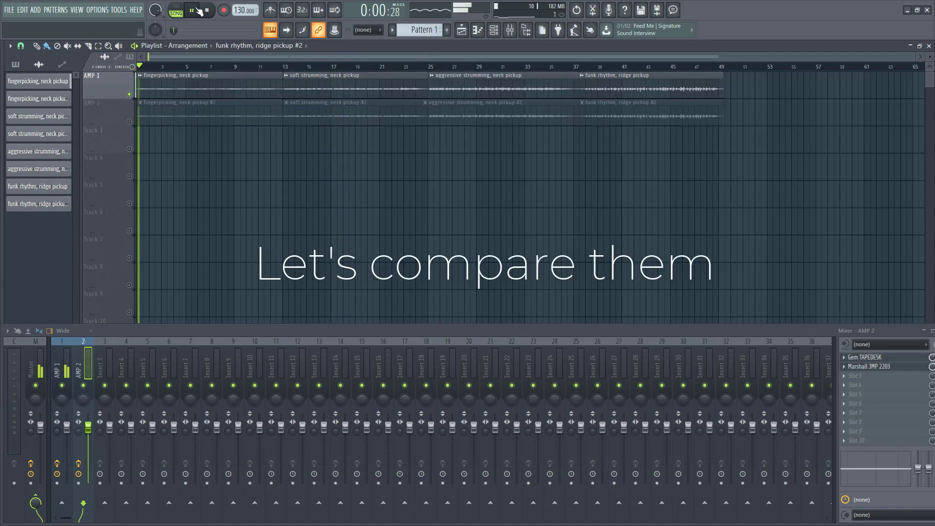
{"action": "right_click", "coordinate": [129, 121]}
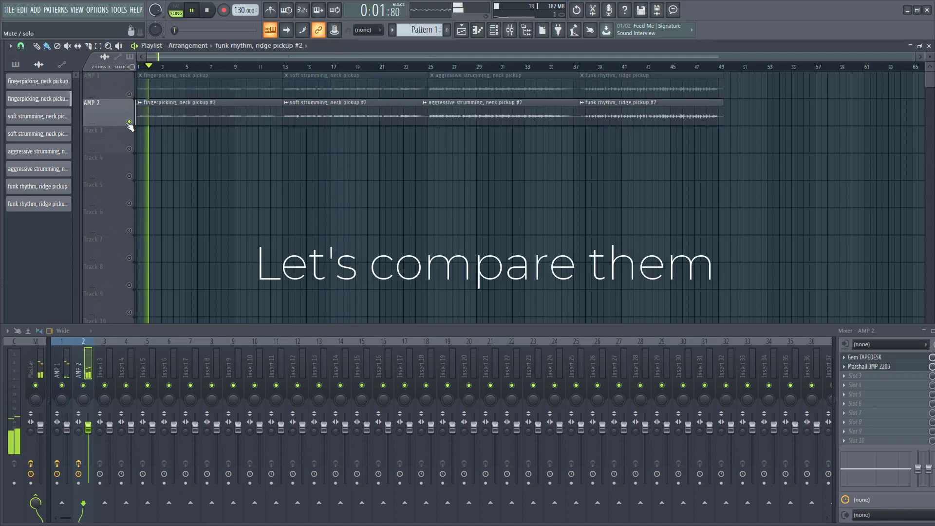
{"action": "right_click", "coordinate": [130, 96]}
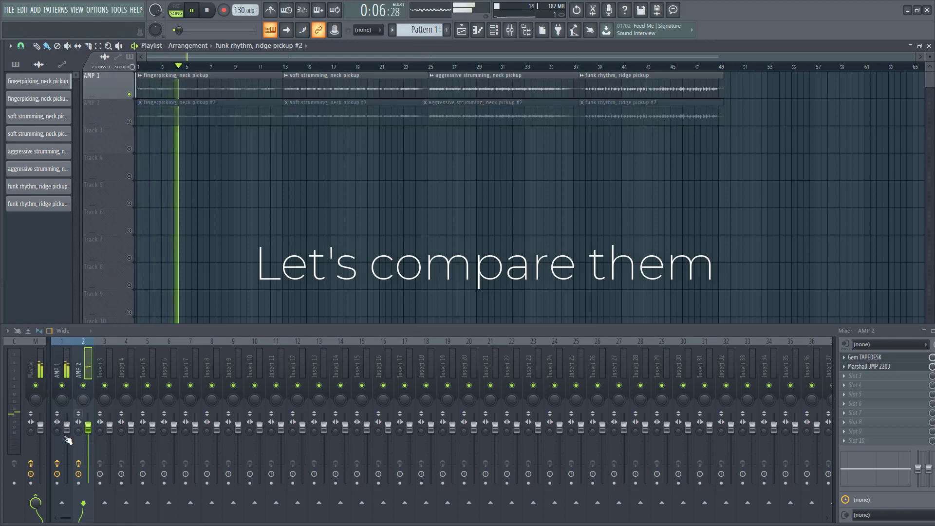
{"action": "right_click", "coordinate": [130, 122]}
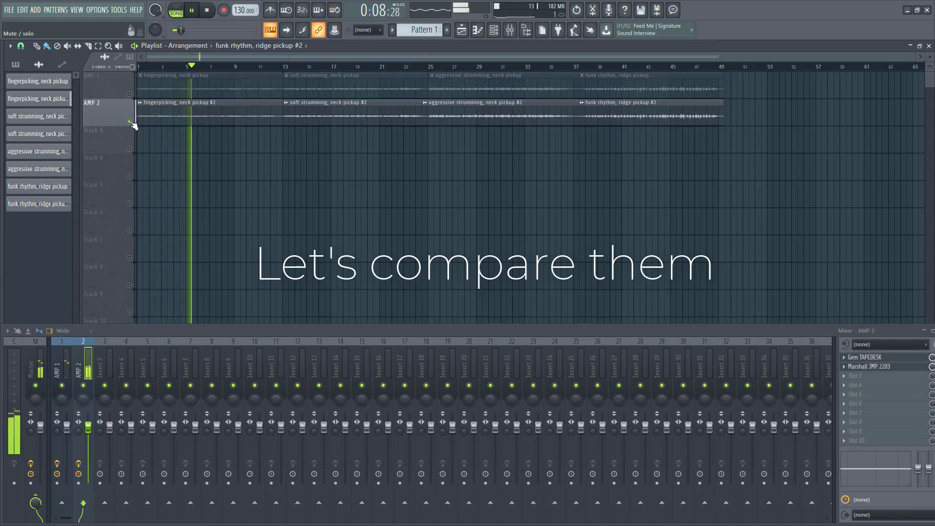
{"action": "right_click", "coordinate": [130, 94]}
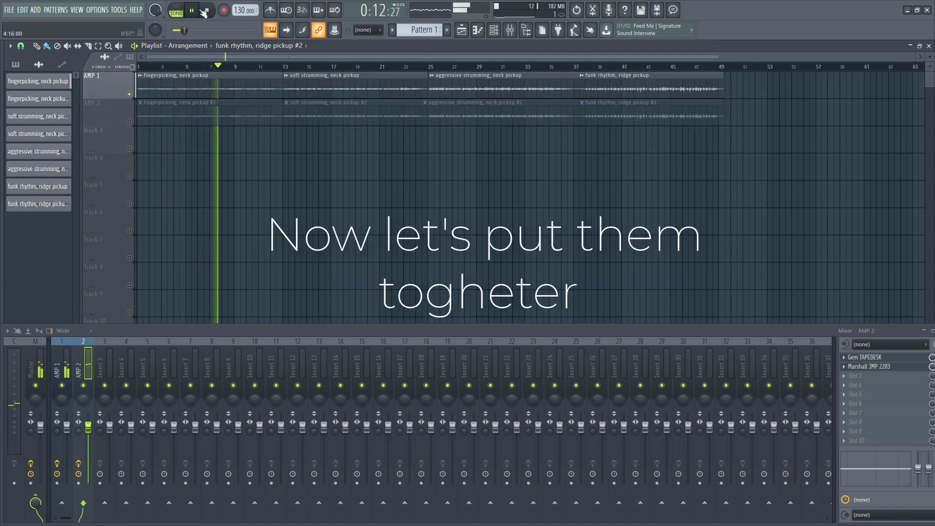
Step: Stop playback, unsolo AMP 1 so both amp tracks are active, and play them together from the start
{"action": "left_click", "coordinate": [195, 12]}
{"action": "right_click", "coordinate": [130, 95]}
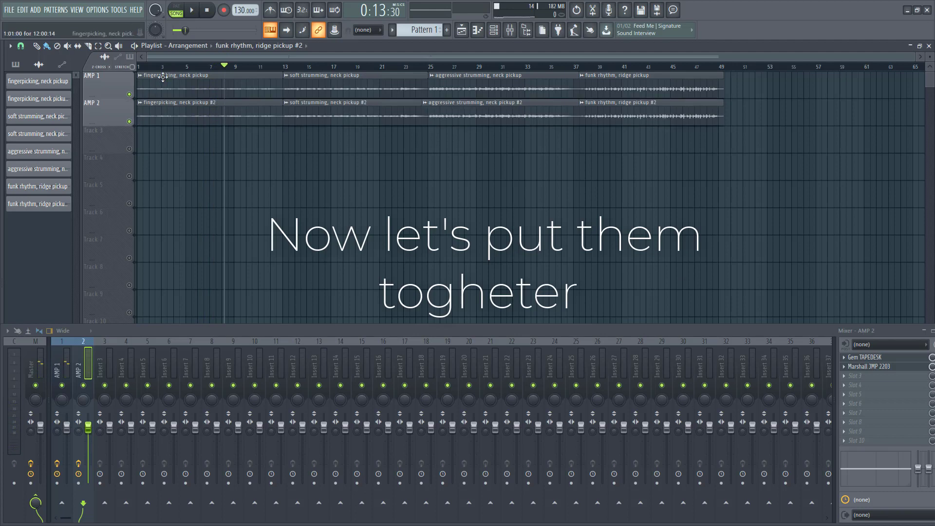
{"action": "left_click", "coordinate": [196, 11]}
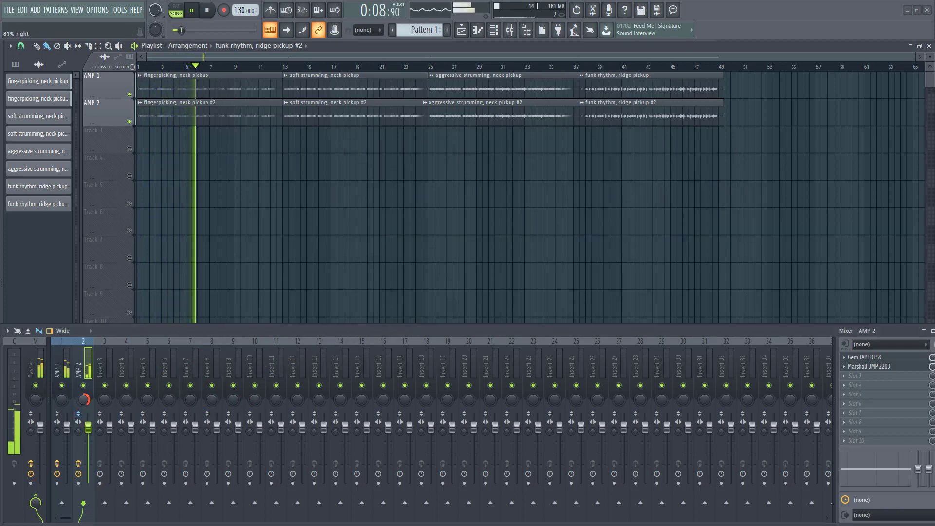
Step: Pan mixer channel AMP 1 left and AMP 2 right, lowering AMP 1's fader slightly and raising AMP 2's slightly to balance them
{"action": "left_click_drag", "start_coordinate": [62, 399], "coordinate": [62, 419]}
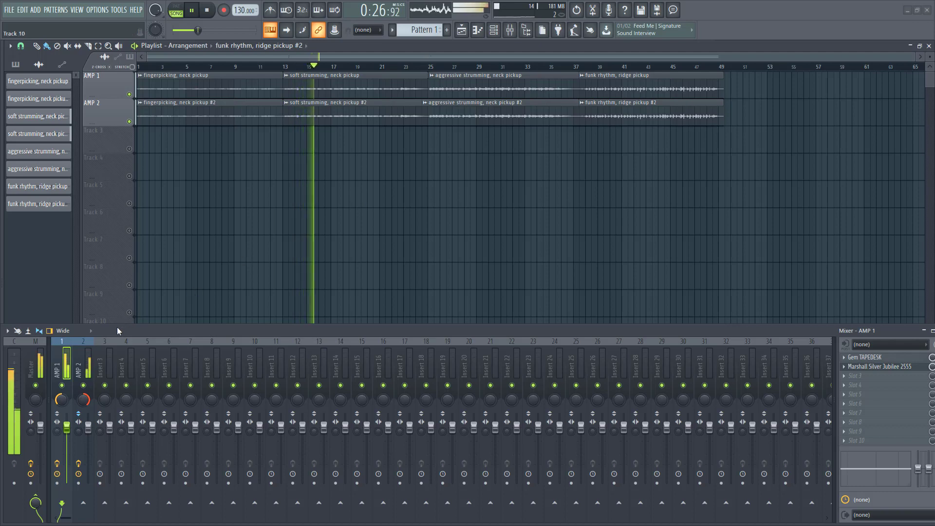
{"action": "left_click_drag", "start_coordinate": [119, 325], "coordinate": [118, 179]}
{"action": "left_click_drag", "start_coordinate": [67, 368], "coordinate": [66, 372]}
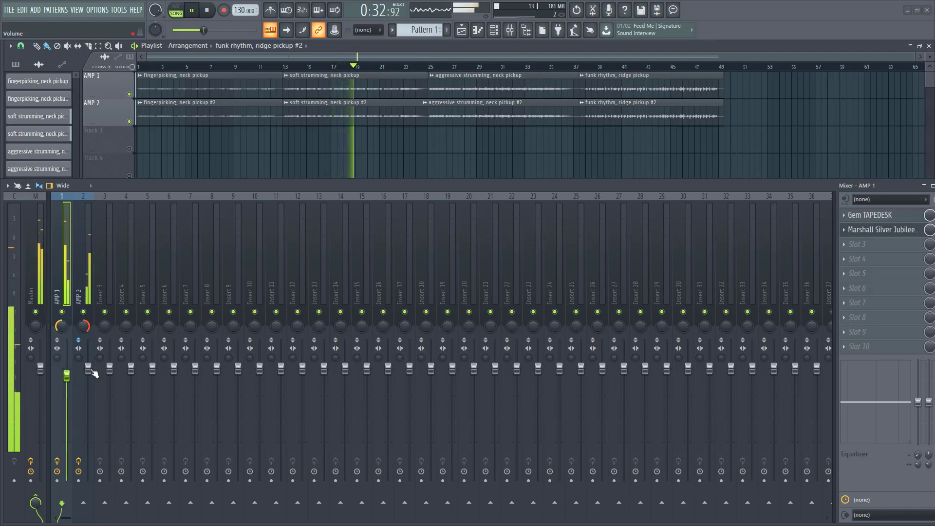
{"action": "left_click_drag", "start_coordinate": [88, 369], "coordinate": [89, 365]}
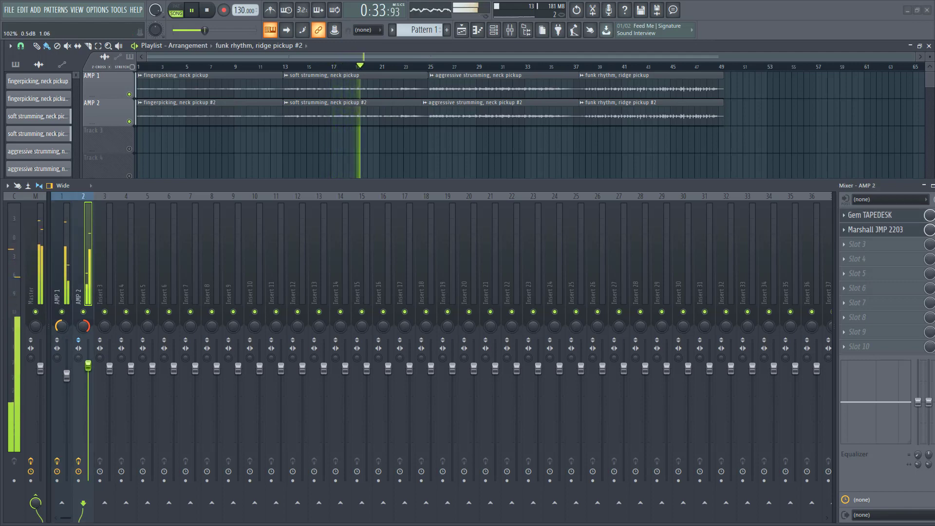
{"action": "left_click", "coordinate": [59, 329]}
{"action": "left_click_drag", "start_coordinate": [61, 326], "coordinate": [61, 322]}
{"action": "left_click", "coordinate": [83, 326]}
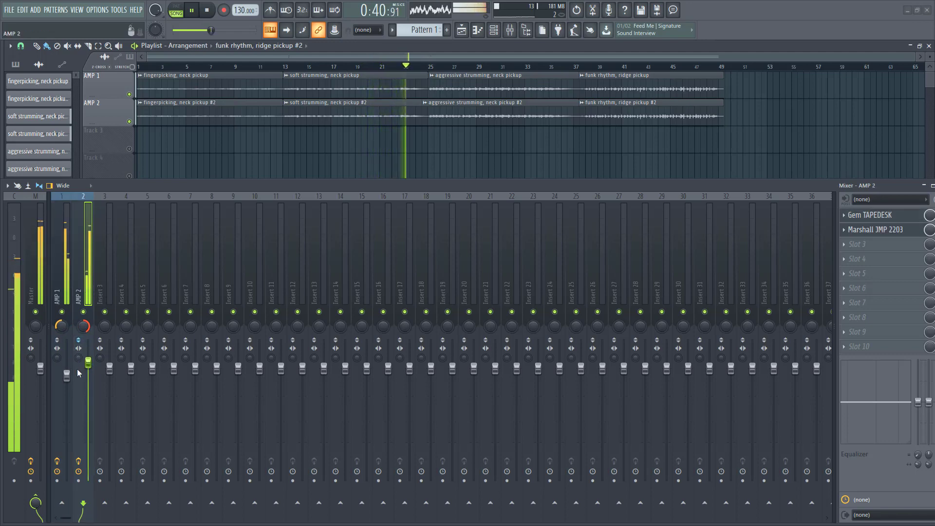
{"action": "left_click", "coordinate": [66, 379]}
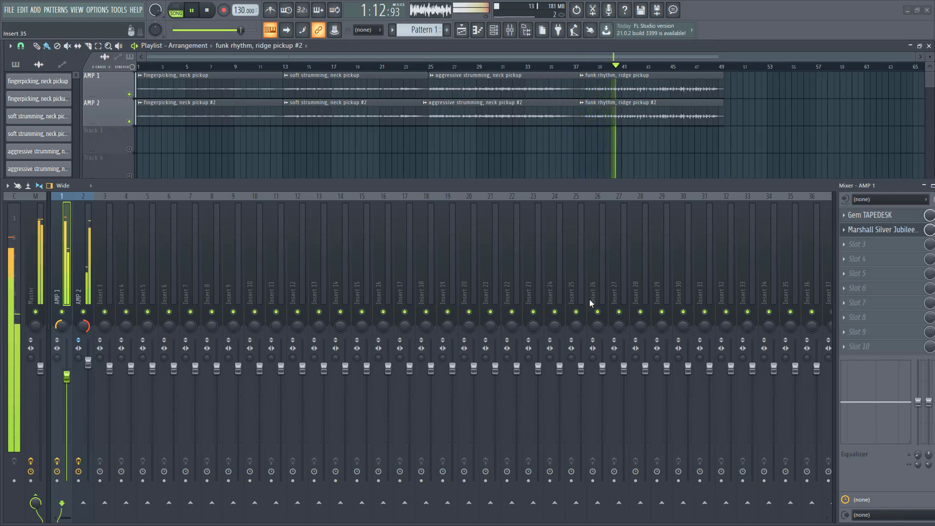
Step: Set the output volume of AMP 1's Silver Jubilee 2555 to -9.4 dB, check the channel's TAPEDESK, and close both plugins
{"action": "left_click", "coordinate": [892, 231]}
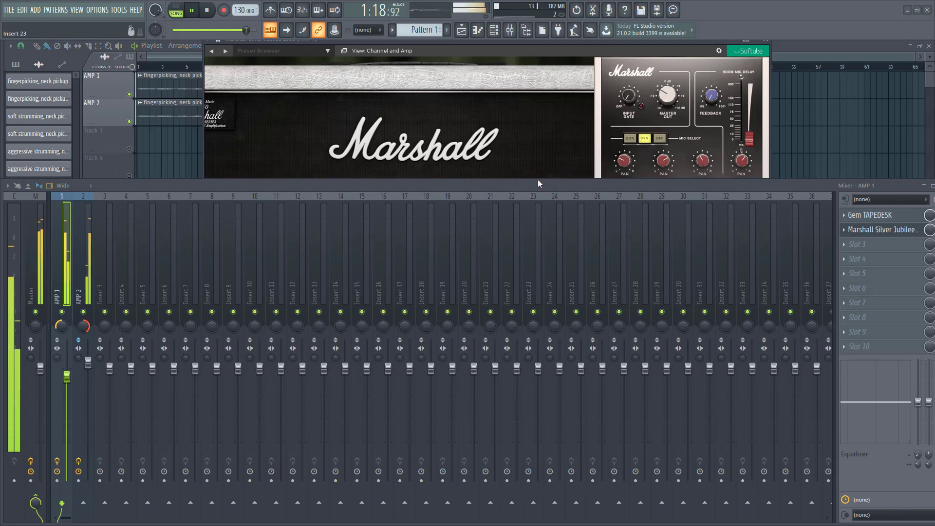
{"action": "left_click_drag", "start_coordinate": [538, 181], "coordinate": [539, 323]}
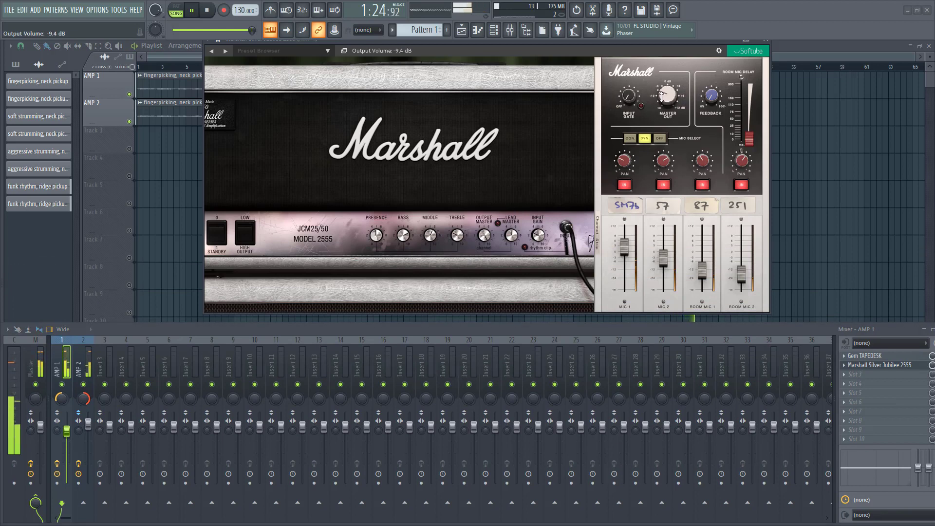
{"action": "left_click", "coordinate": [862, 356]}
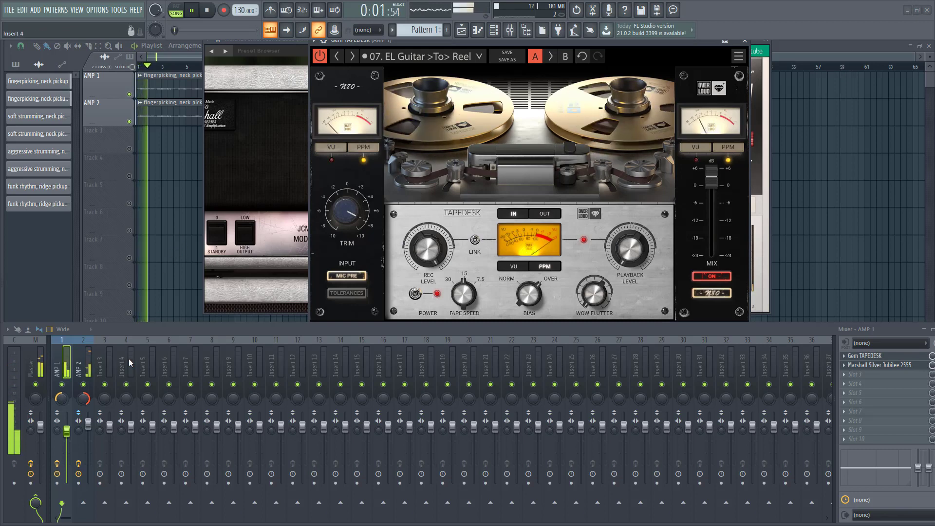
{"action": "left_click", "coordinate": [745, 40]}
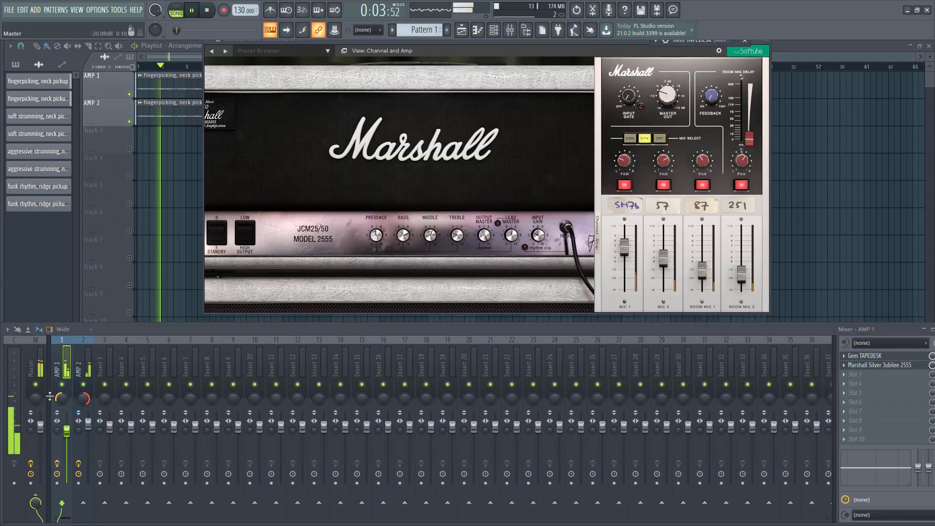
{"action": "left_click", "coordinate": [765, 41]}
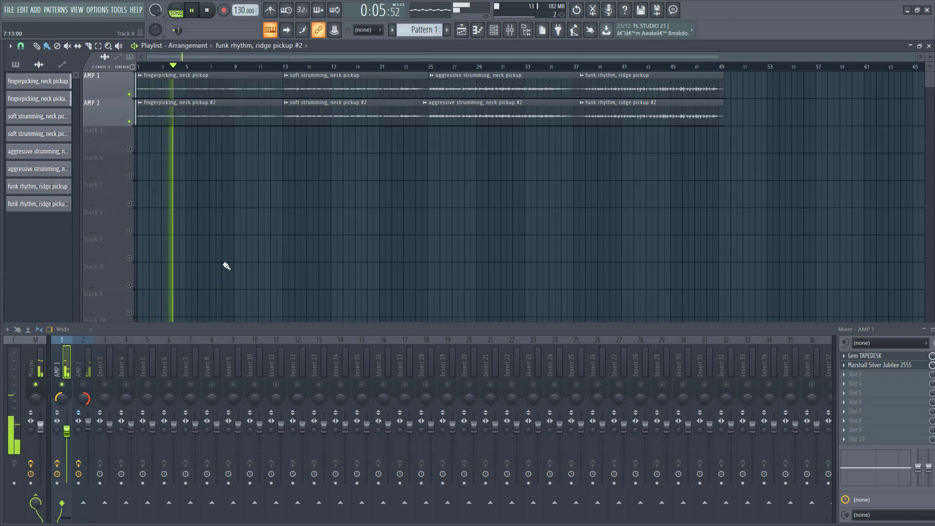
Step: Play the funk rhythm section with mixer channel AMP 2 soloed and lower its JMP 2203's master output, then close the amp
{"action": "left_click", "coordinate": [588, 66]}
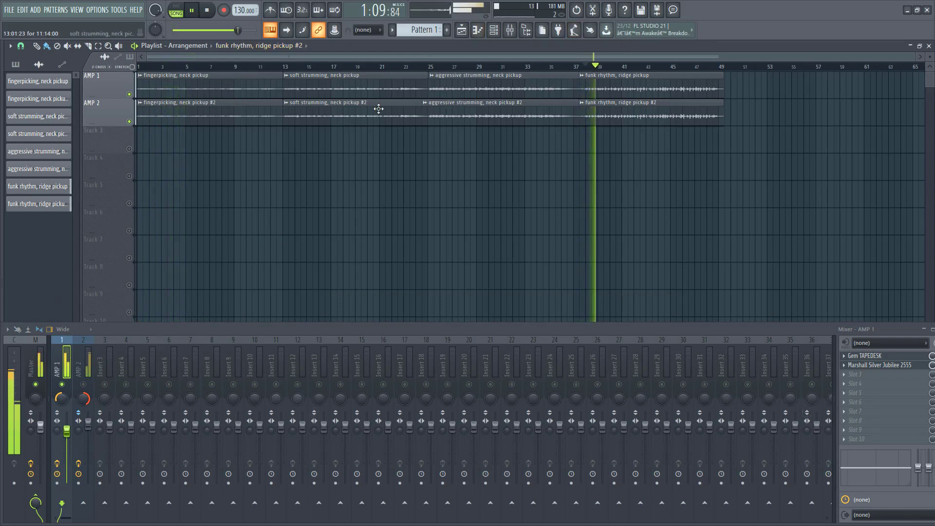
{"action": "left_click", "coordinate": [89, 422]}
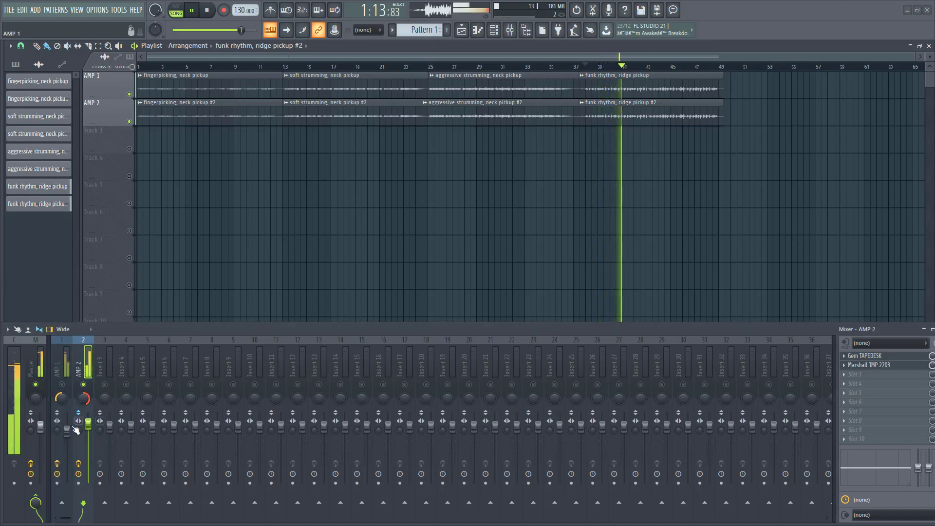
{"action": "left_click", "coordinate": [876, 368]}
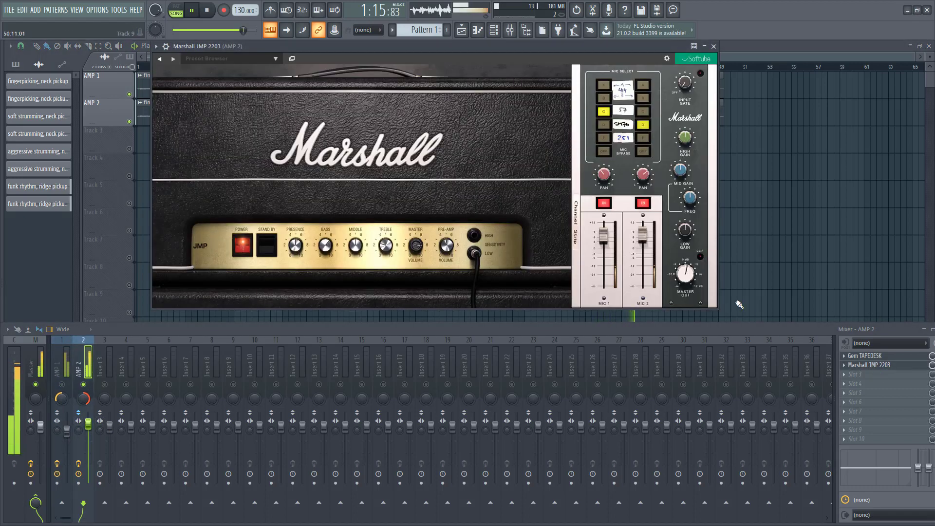
{"action": "left_click_drag", "start_coordinate": [692, 274], "coordinate": [688, 276]}
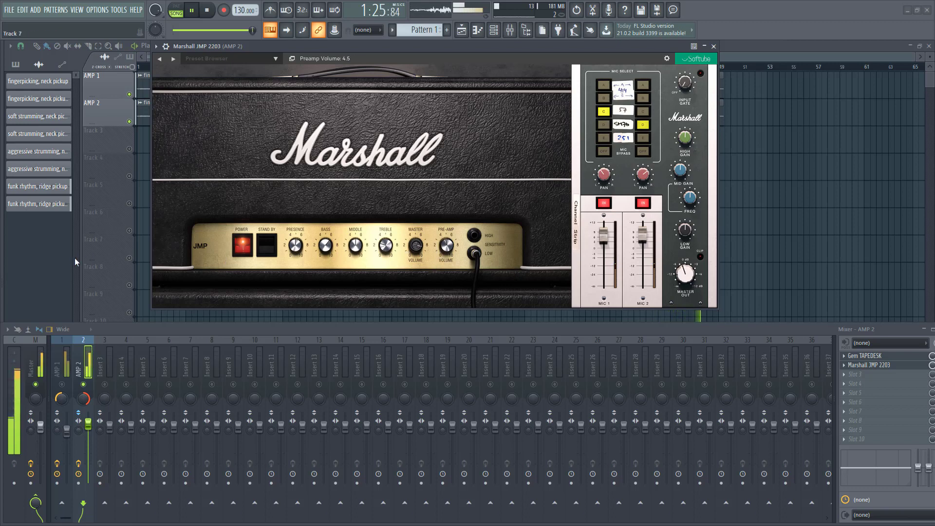
{"action": "key", "text": "Escape"}
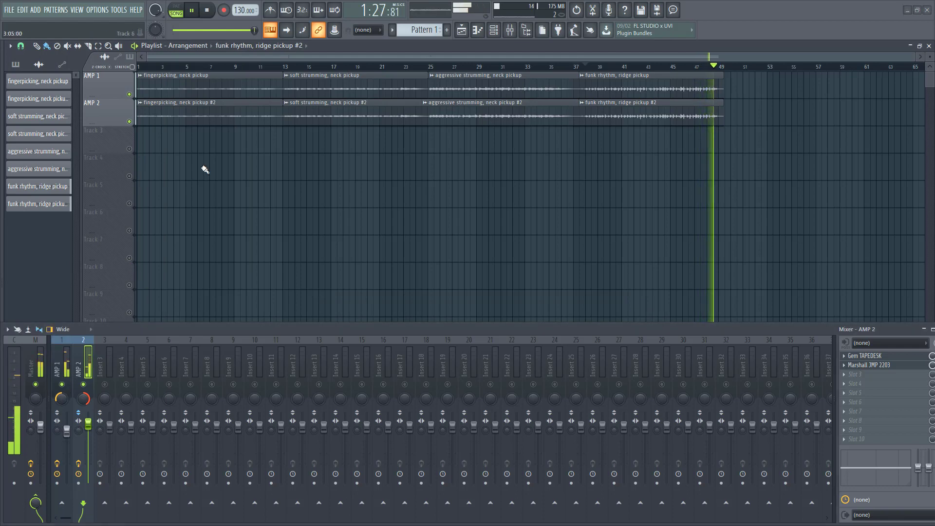